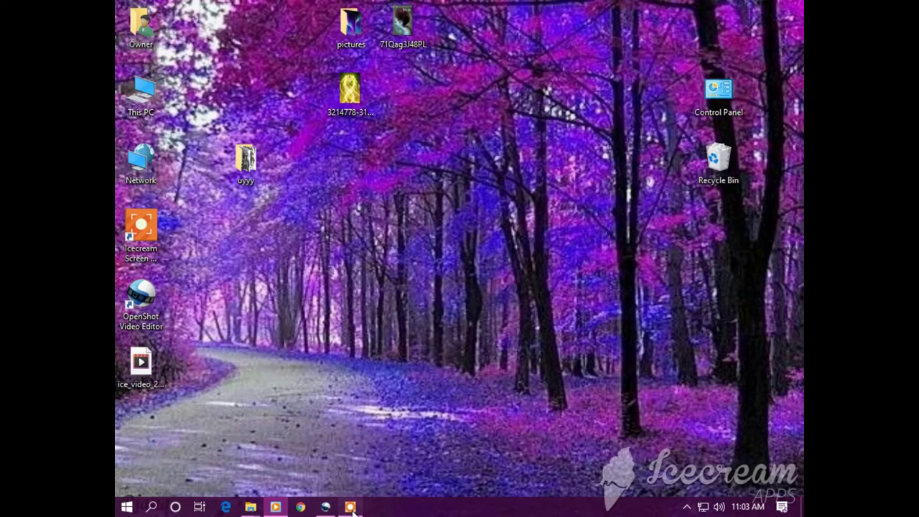
# Preview the 31 images in the uyyy folder, then play the whole folder in Windows Media Player.
pyautogui.click(353, 508)
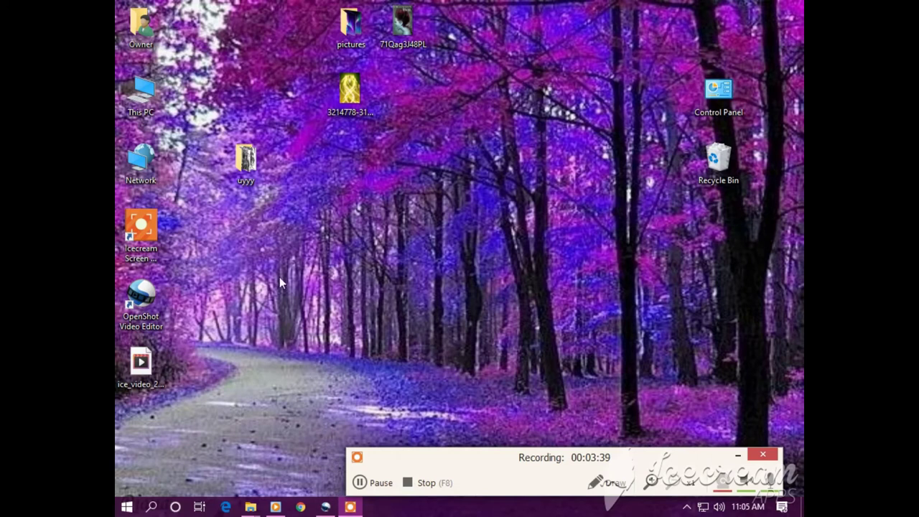
pyautogui.doubleClick(249, 167)
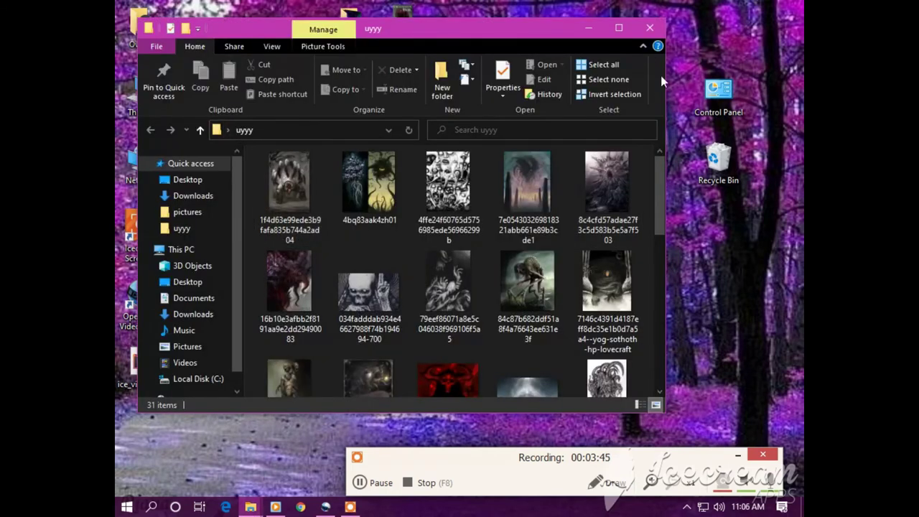
pyautogui.click(650, 28)
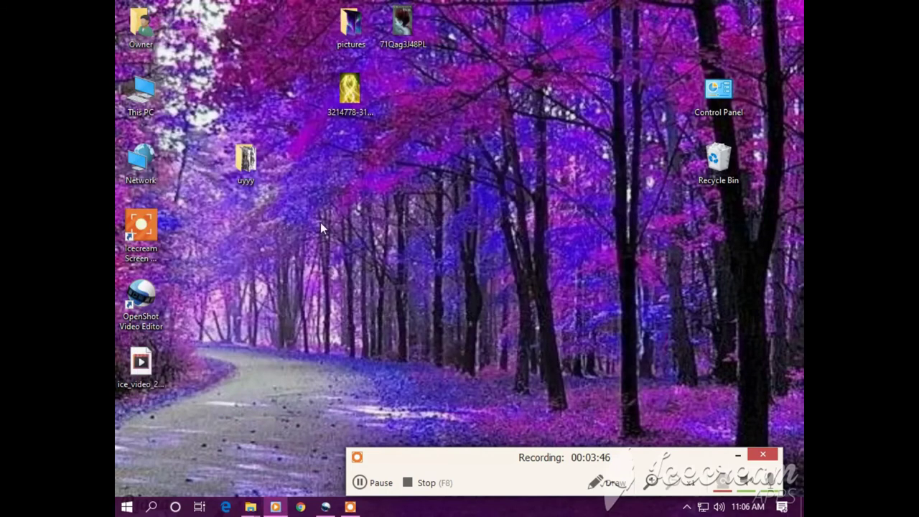
pyautogui.rightClick(246, 164)
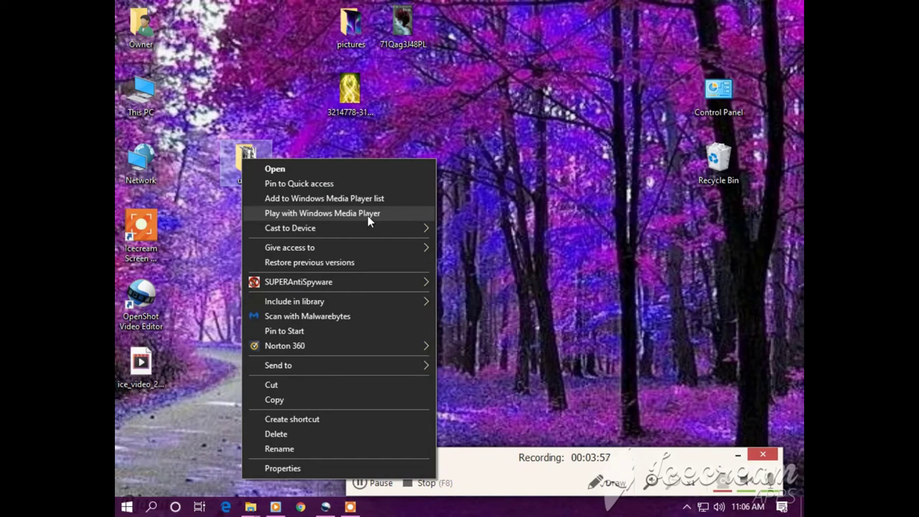
pyautogui.click(363, 211)
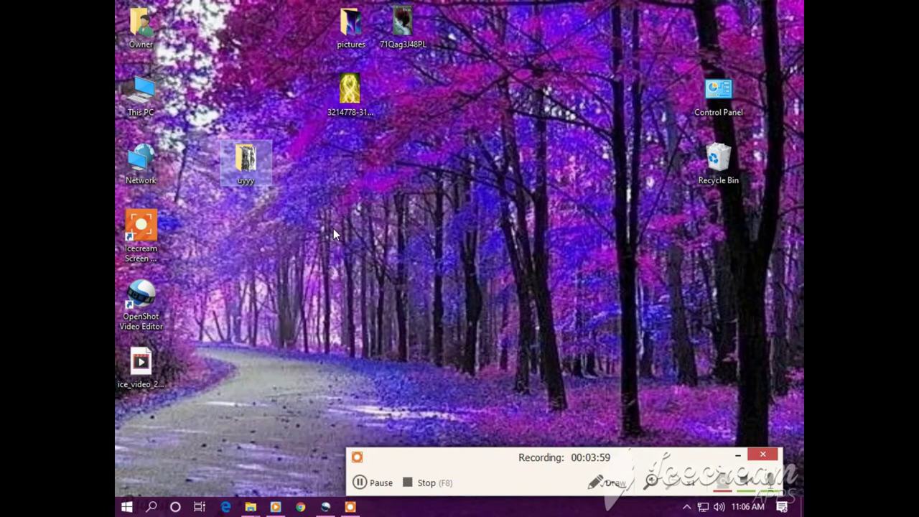